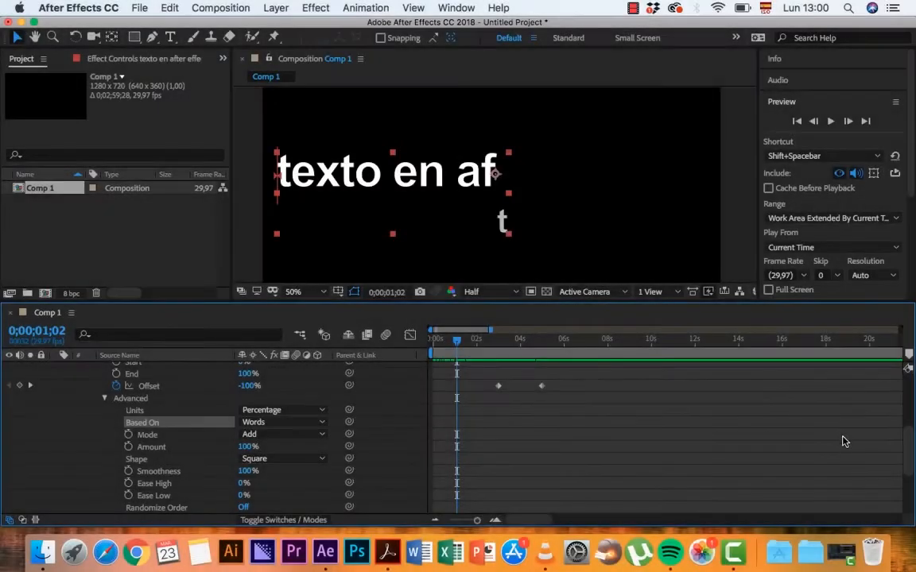
# Review the text's letter-by-letter entrance and word-by-word exit against the offset keyframes of both range selectors, ending at 0;00;02;15
pyautogui.scroll(5, 911, 446)
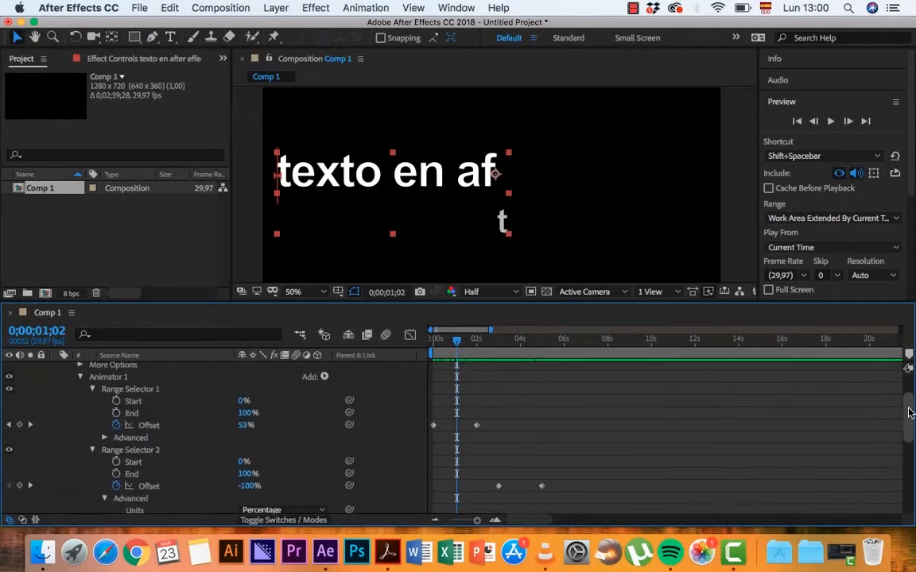
pyautogui.scroll(-2, 911, 412)
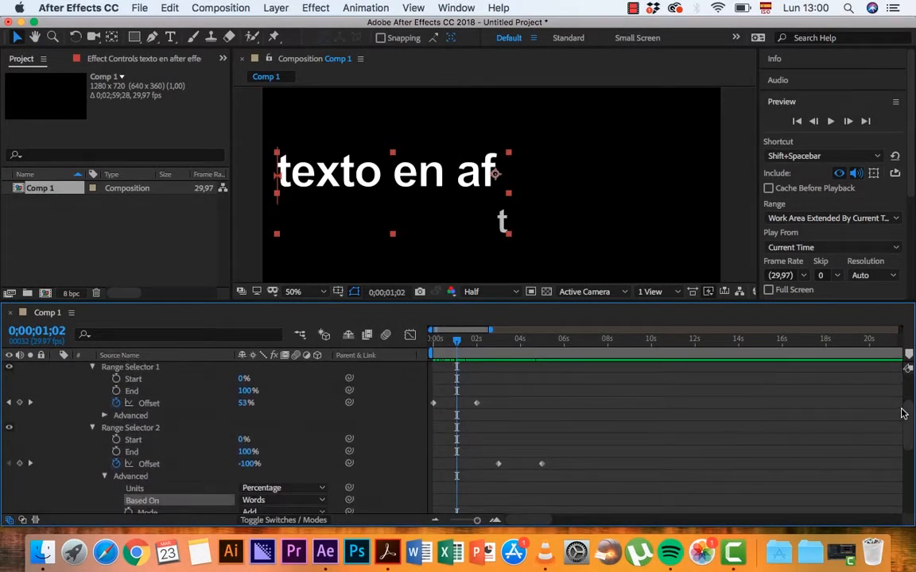
pyautogui.moveTo(458, 343); pyautogui.dragTo(481, 355)
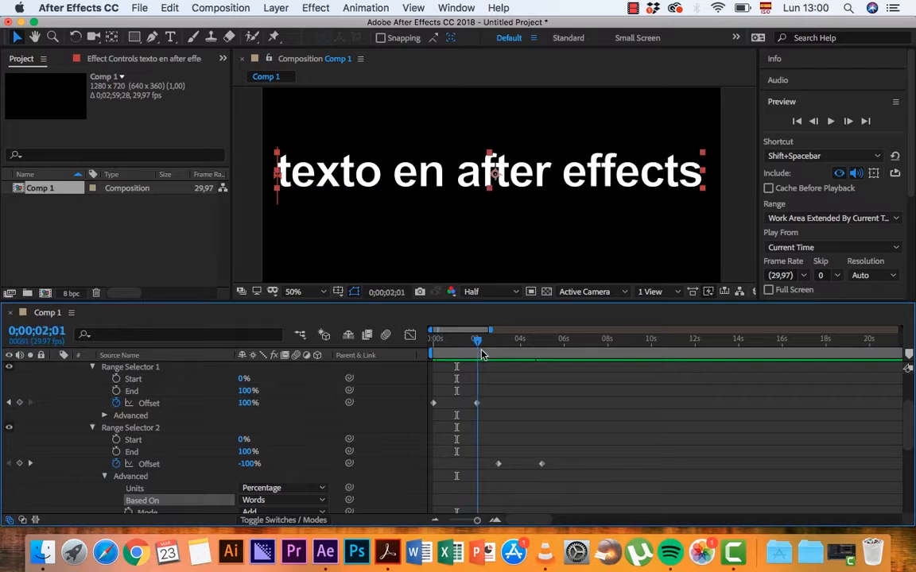
pyautogui.moveTo(481, 356); pyautogui.dragTo(510, 367)
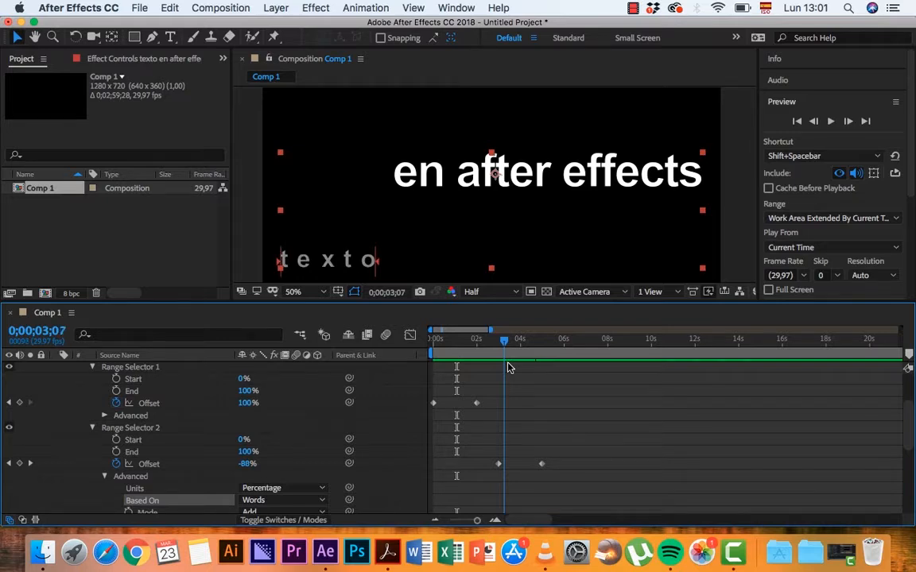
pyautogui.moveTo(510, 368); pyautogui.dragTo(490, 374)
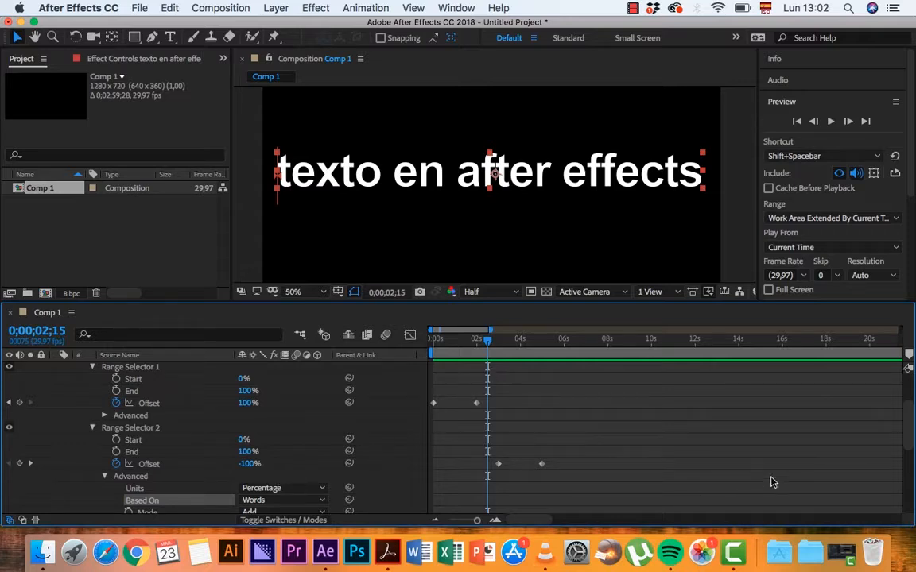
# Collapse Range Selector 2 with its Advanced group and Range Selector 1 so Animator 1's Position, Scale and Opacity are accessible
pyautogui.scroll(-1, 912, 442)
pyautogui.moveTo(912, 442); pyautogui.dragTo(911, 501)
pyautogui.scroll(10, 627, 389)
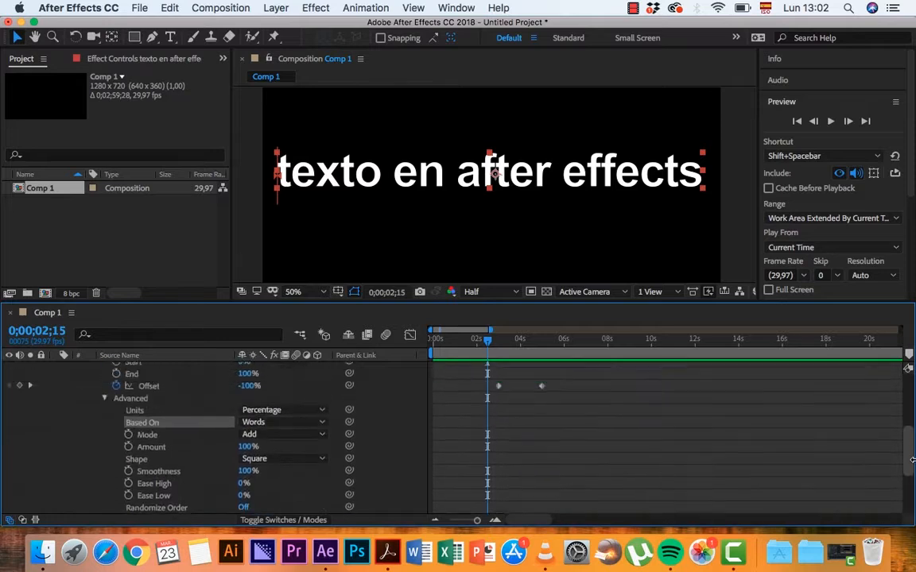
pyautogui.click(104, 442)
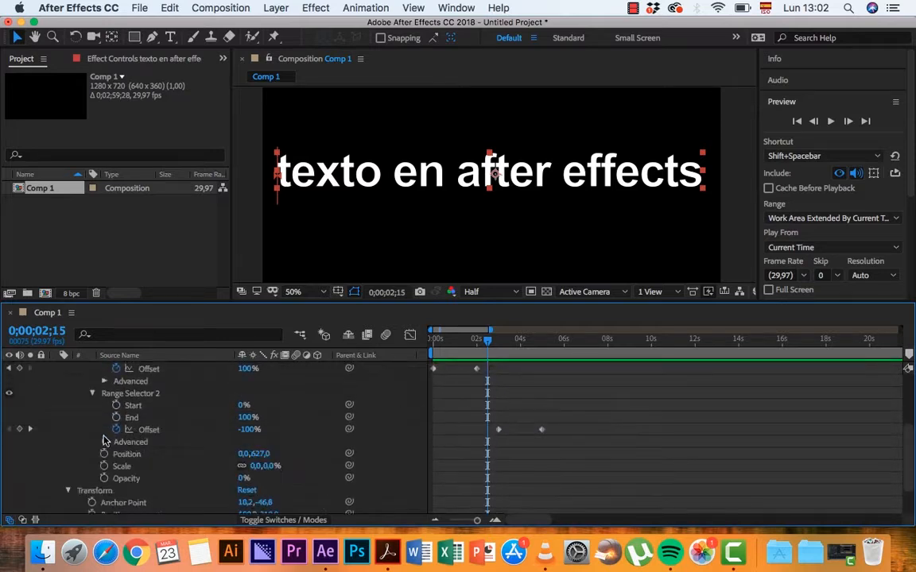
pyautogui.click(92, 394)
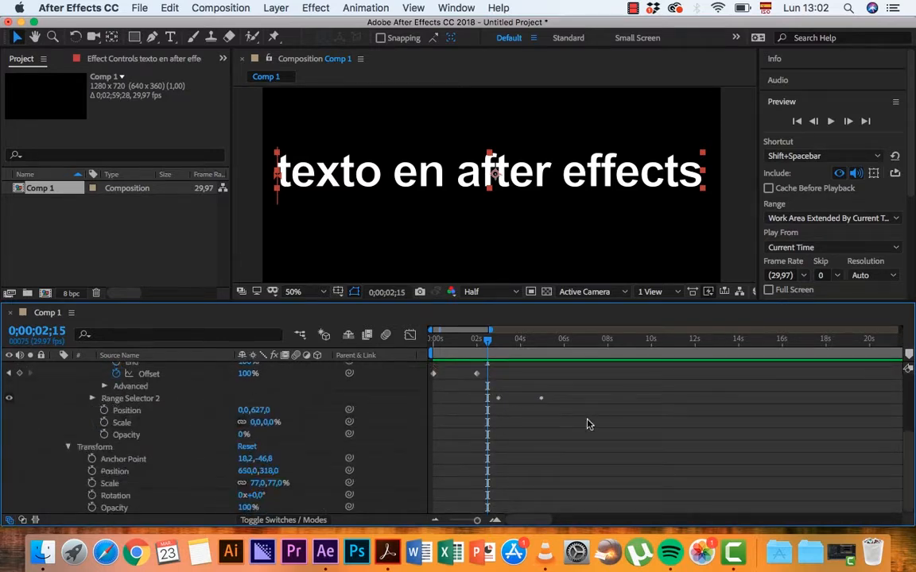
pyautogui.scroll(3, 913, 427)
pyautogui.scroll(1, 913, 427)
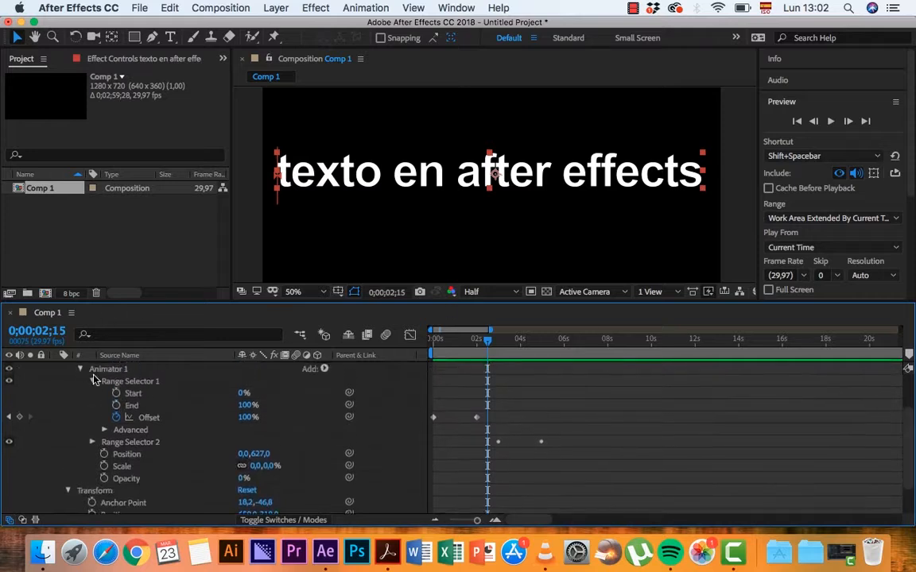
pyautogui.click(93, 382)
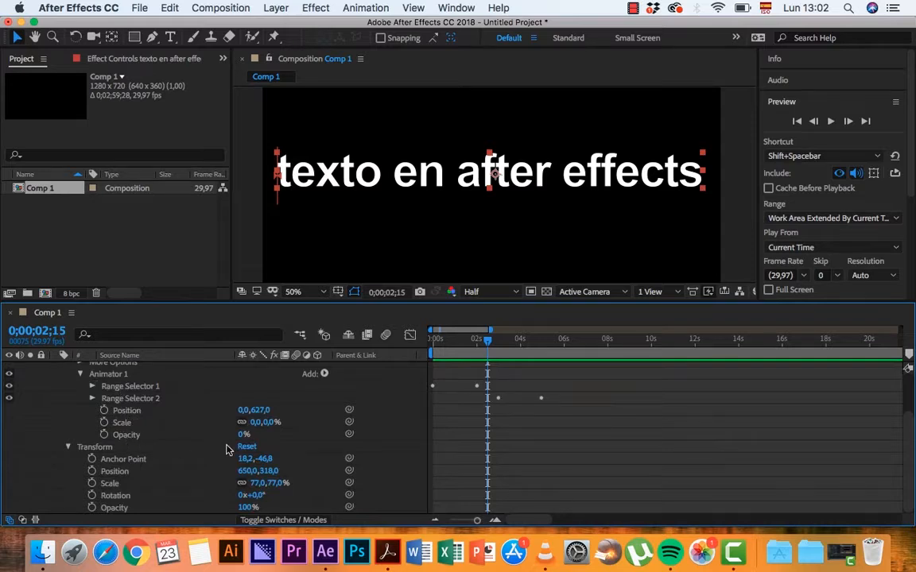
# Start keyframing Animator 1's Scale at 0;00;02;13, between the entrance and exit keyframes, keeping it at 0%
pyautogui.moveTo(490, 344); pyautogui.dragTo(488, 344)
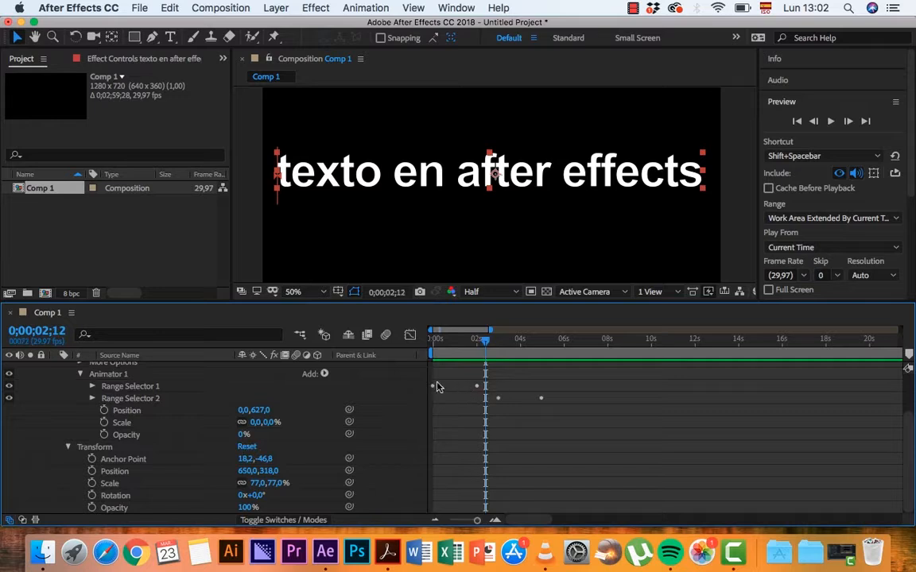
pyautogui.click(92, 386)
pyautogui.click(92, 386)
pyautogui.moveTo(486, 349); pyautogui.dragTo(487, 353)
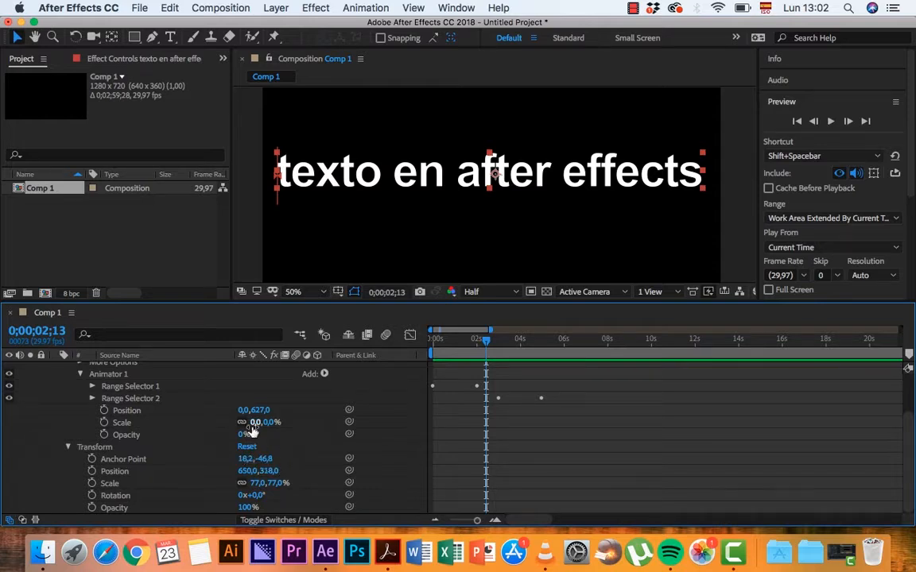
pyautogui.click(104, 423)
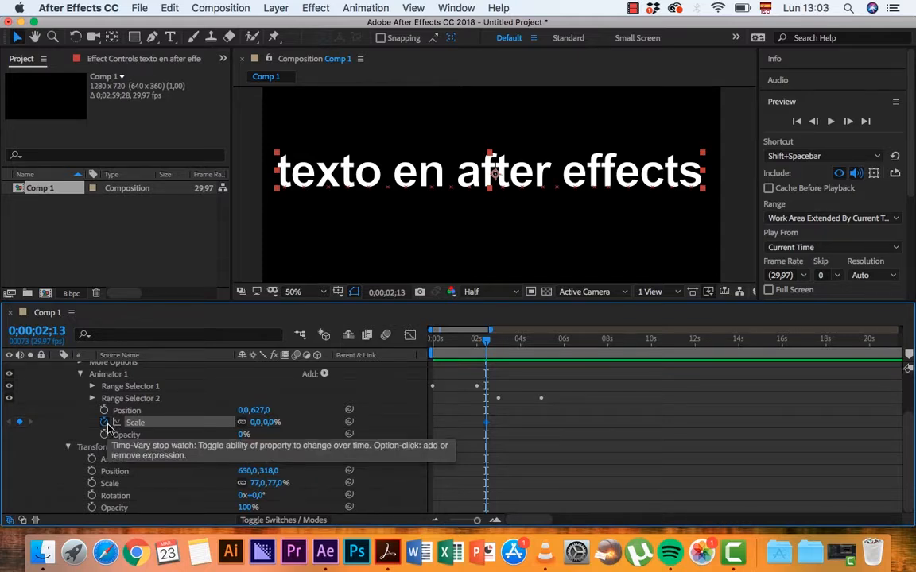
# Try setting Animator 1's Scale to 100% one frame after its first keyframe, at 0;00;02;14
pyautogui.press('pagedown')
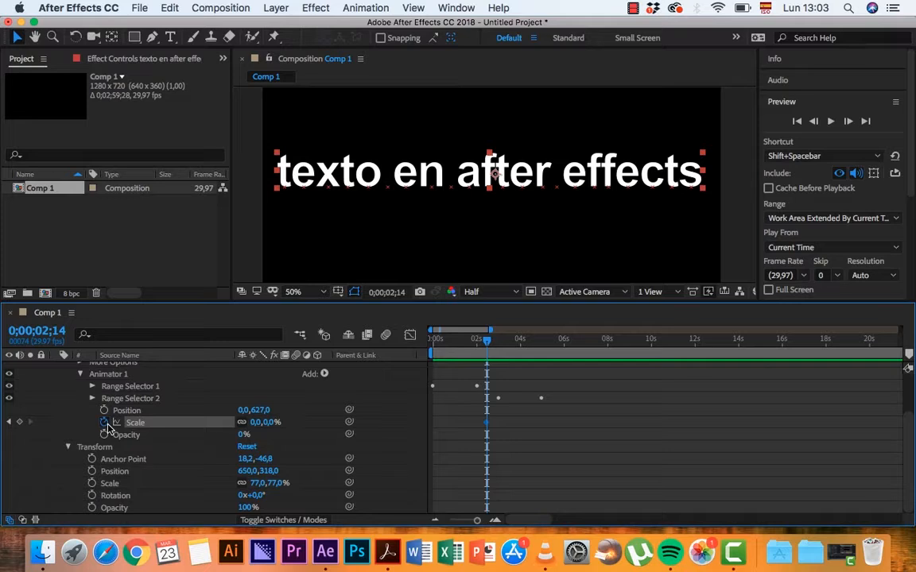
pyautogui.click(256, 423)
pyautogui.write('100')
pyautogui.press('Return')
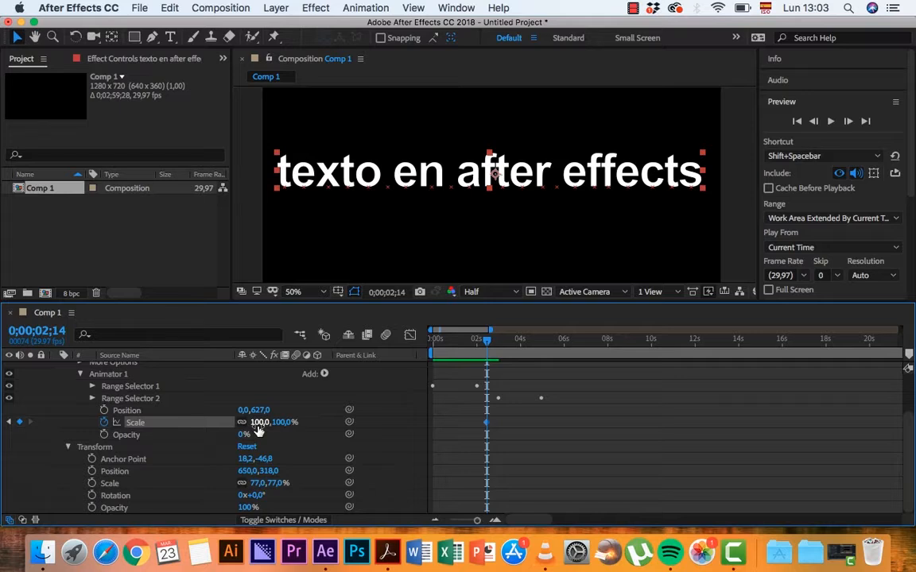
# Reset Animator 1's Scale to 100% at 0;00;02;14, one frame after its first keyframe
pyautogui.moveTo(488, 343)
pyautogui.mouseDown()
pyautogui.moveTo(429, 358)
pyautogui.moveTo(487, 345)
pyautogui.mouseUp()
pyautogui.moveTo(491, 345)
pyautogui.mouseDown()
pyautogui.moveTo(537, 344)
pyautogui.moveTo(493, 354)
pyautogui.moveTo(535, 353)
pyautogui.moveTo(488, 358)
pyautogui.mouseUp()
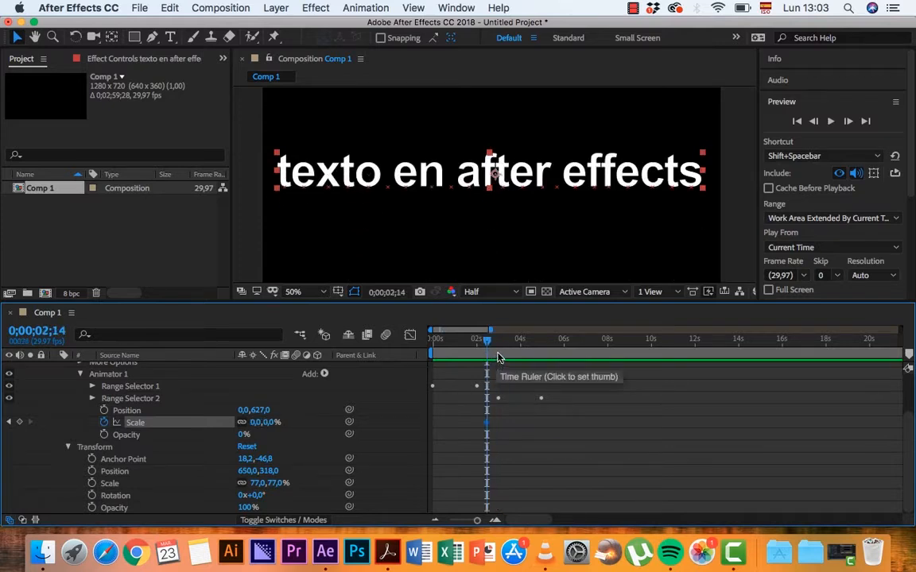
pyautogui.moveTo(477, 522); pyautogui.dragTo(478, 524)
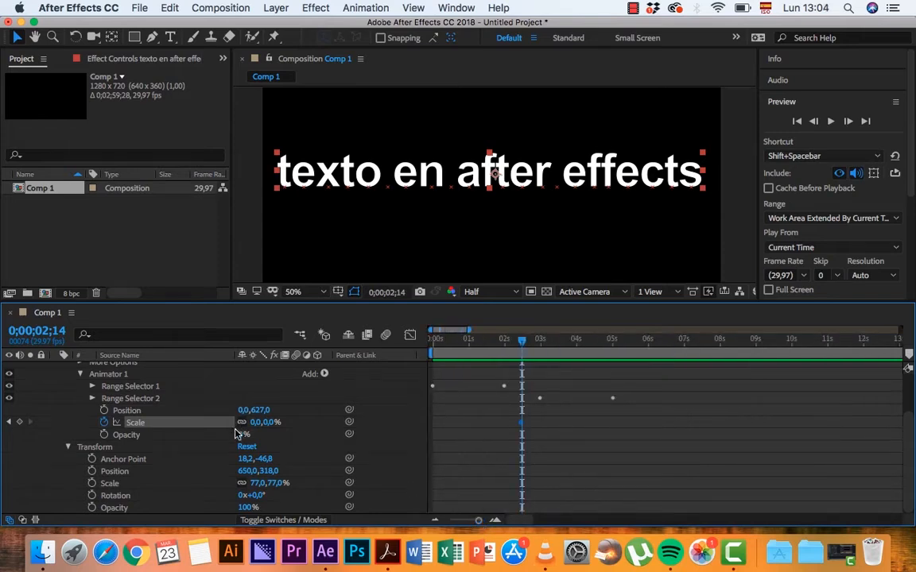
pyautogui.rightClick(141, 434)
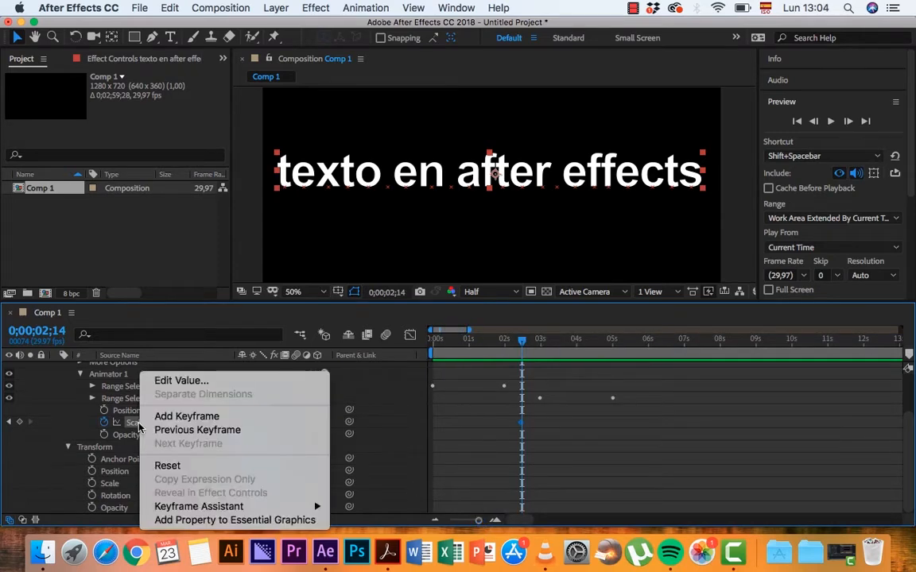
pyautogui.click(165, 467)
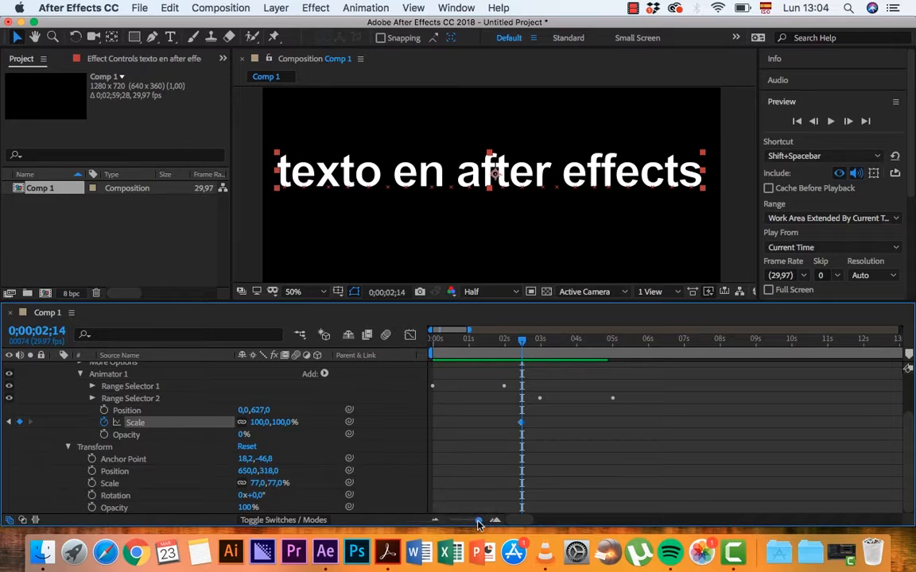
# Keyframe Animator 1's Position at 0;00;02;13 and set its vertical value to -627 at 0;00;02;14
pyautogui.moveTo(478, 523); pyautogui.dragTo(480, 521)
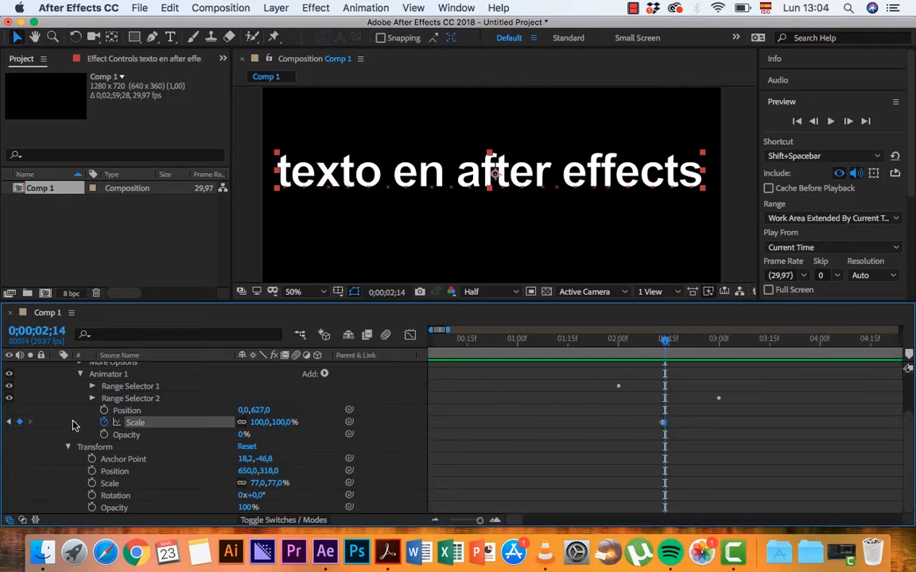
pyautogui.click(10, 423)
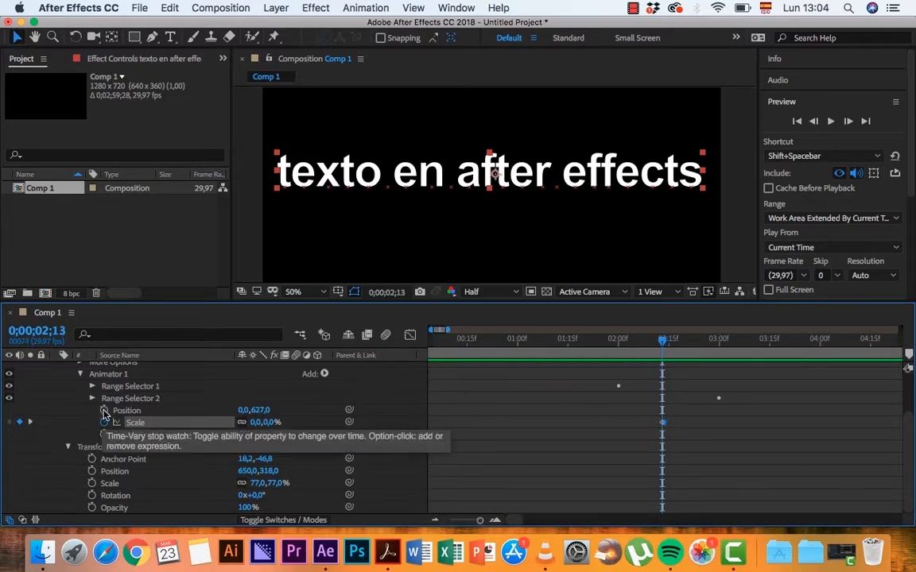
pyautogui.click(104, 410)
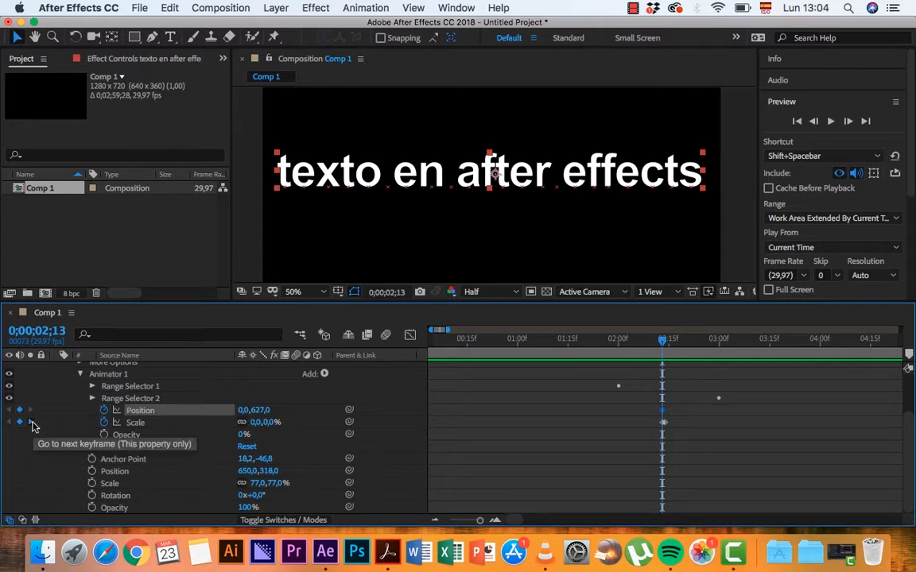
pyautogui.click(31, 422)
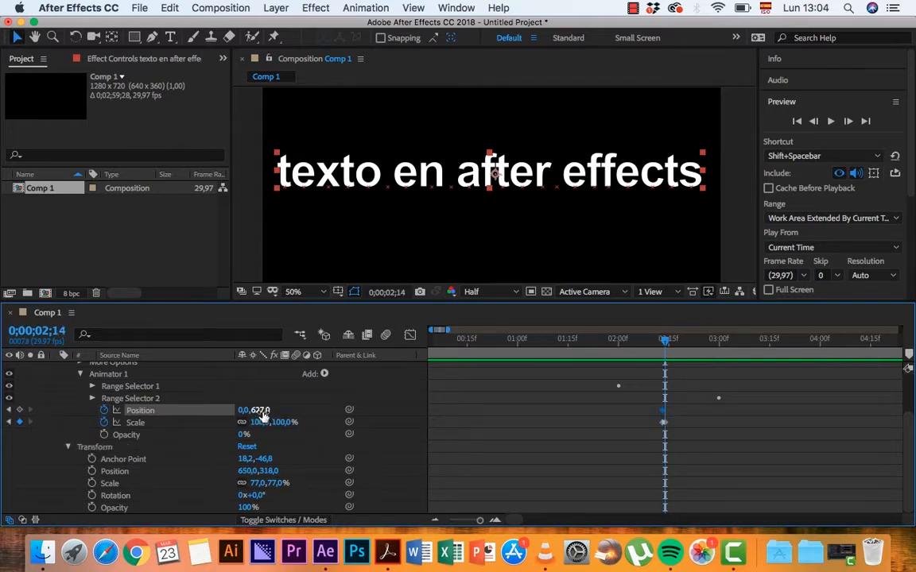
pyautogui.click(263, 412)
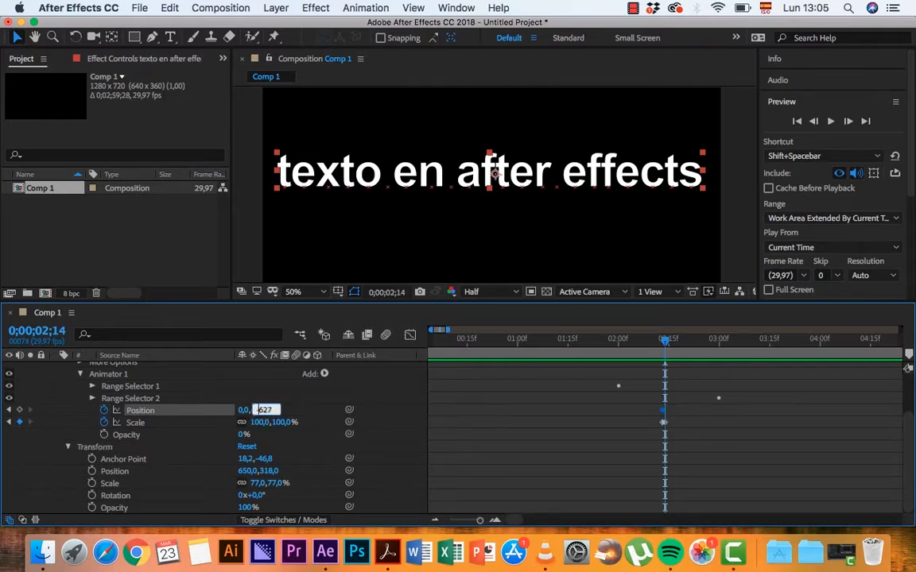
pyautogui.click(323, 412)
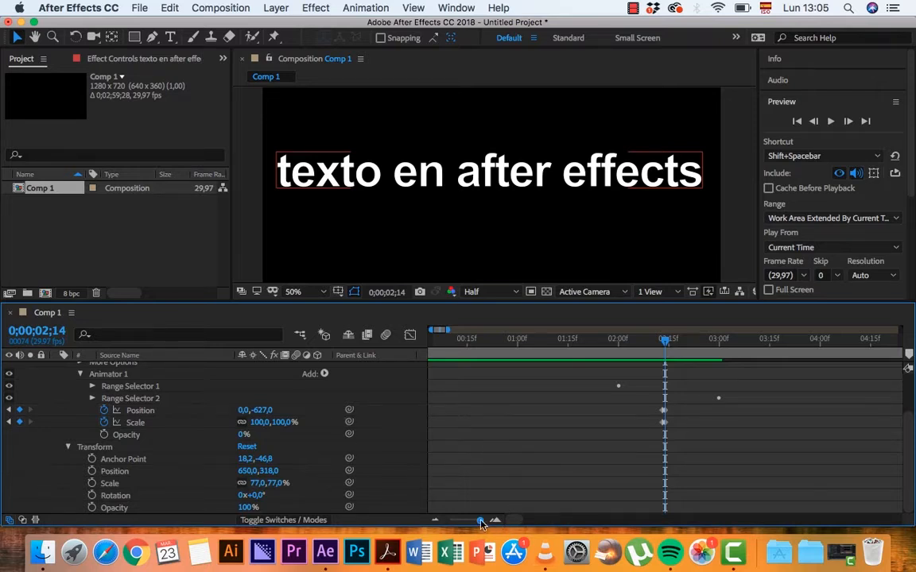
# Preview the full animation from the start to check that the words exit upward, and return to 0;00;02;00
pyautogui.moveTo(480, 523); pyautogui.dragTo(477, 521)
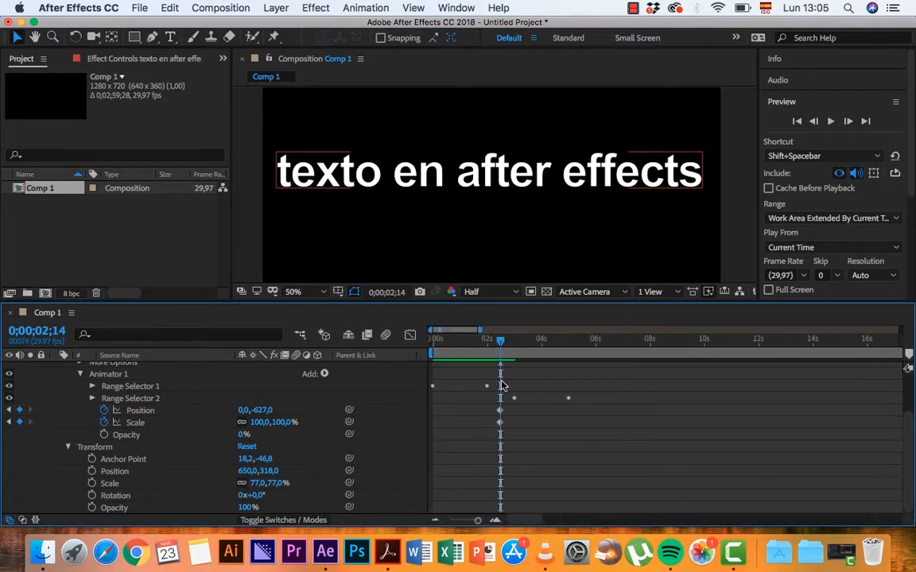
pyautogui.moveTo(500, 340); pyautogui.dragTo(565, 354)
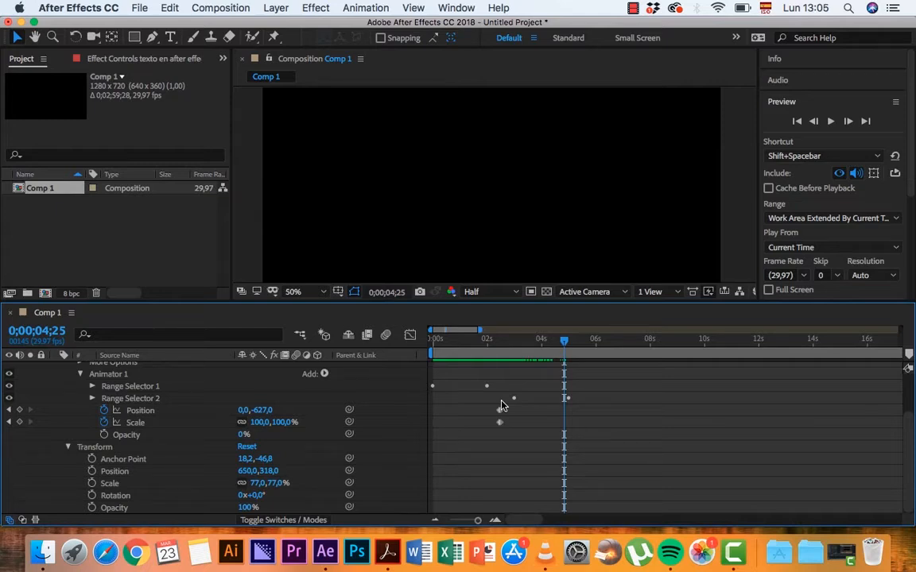
pyautogui.moveTo(444, 344); pyautogui.dragTo(413, 352)
pyautogui.click(830, 121)
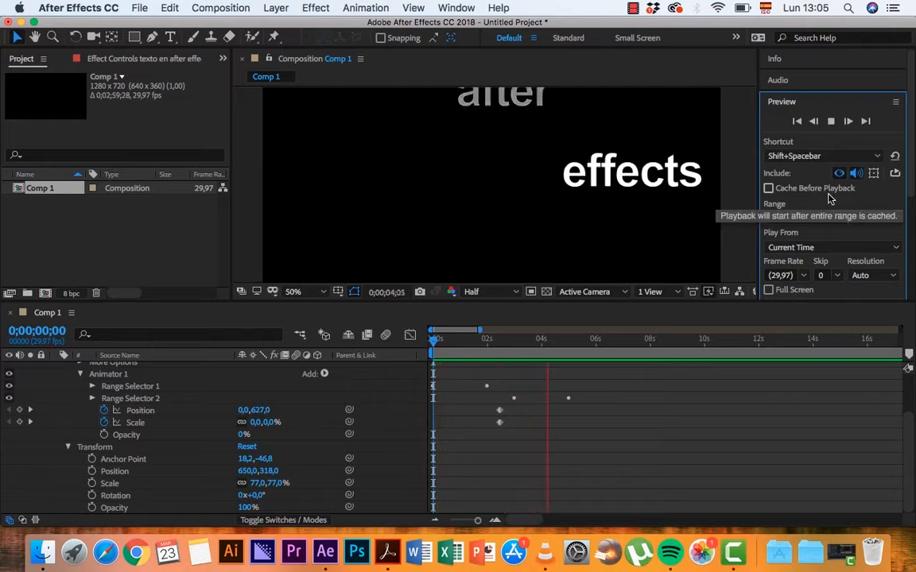
pyautogui.click(578, 342)
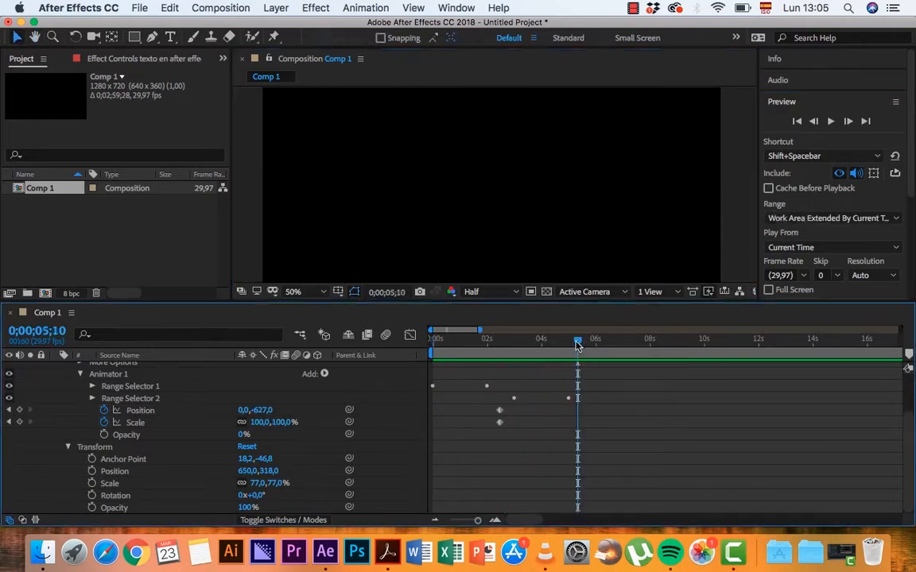
pyautogui.moveTo(577, 344); pyautogui.dragTo(496, 354)
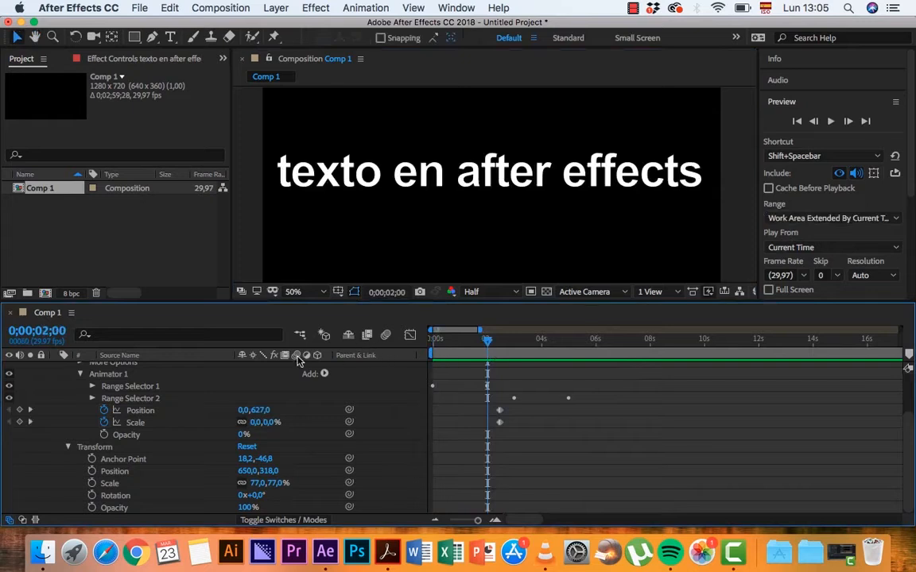
# Enable motion blur for the composition and for the text layer
pyautogui.click(386, 335)
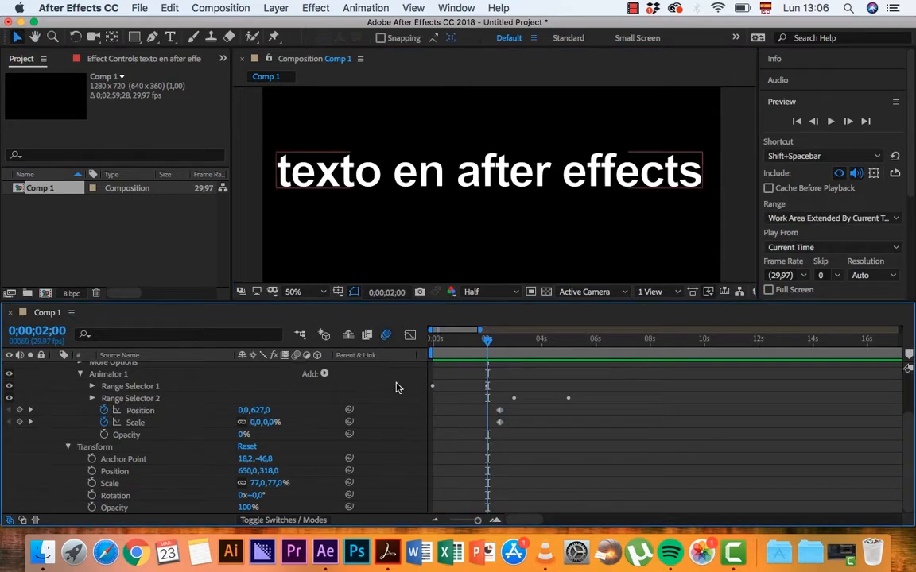
pyautogui.scroll(3, 331, 389)
pyautogui.click(295, 367)
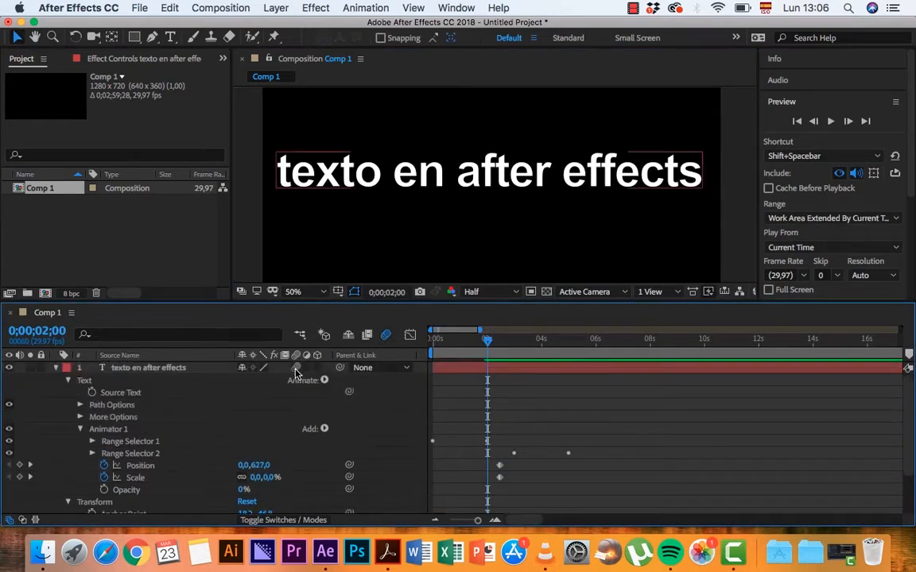
# Play the text animation from the beginning to check the motion blur, and stop playback after the exit
pyautogui.click(486, 342)
pyautogui.moveTo(480, 352); pyautogui.dragTo(419, 363)
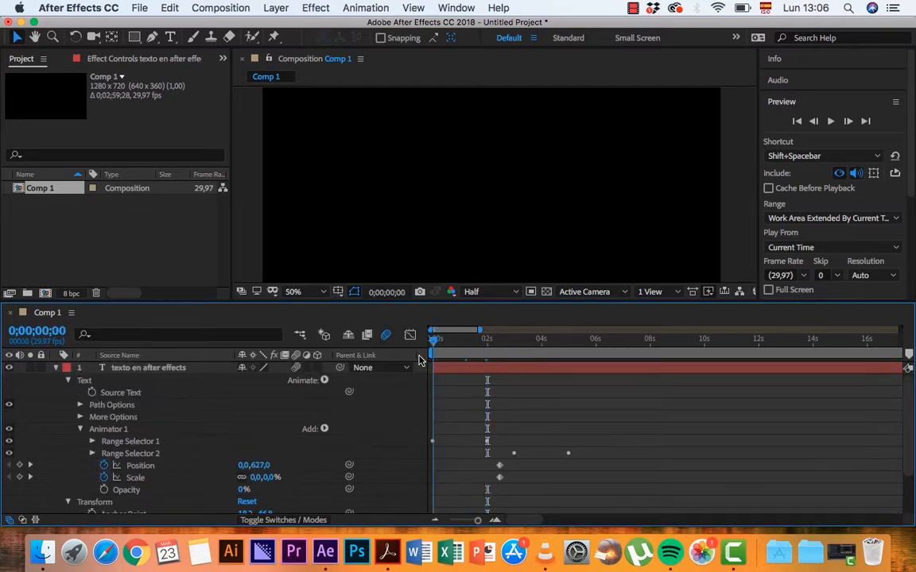
pyautogui.click(832, 123)
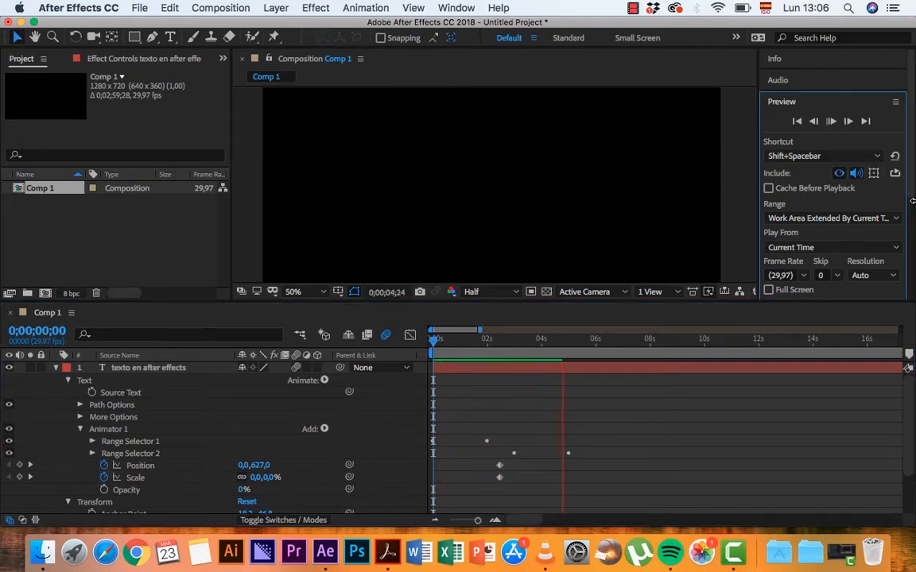
pyautogui.press('space')
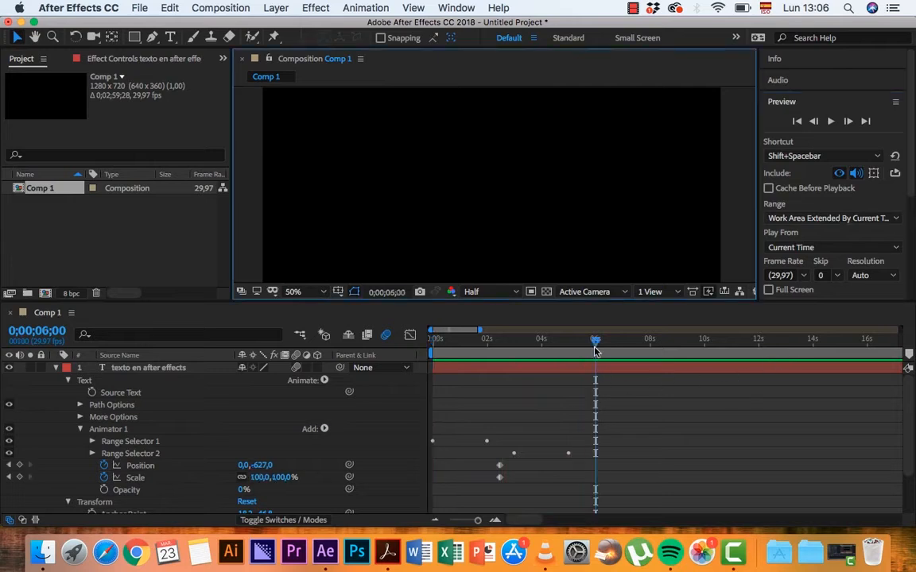
# Add a Blur property to Animator 1 of the text layer
pyautogui.moveTo(597, 350); pyautogui.dragTo(496, 382)
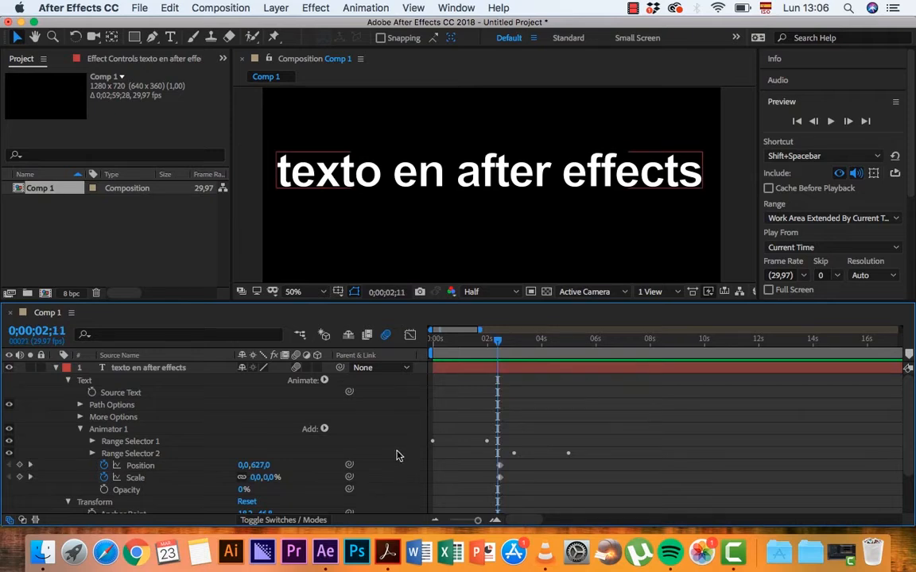
pyautogui.moveTo(496, 347)
pyautogui.mouseDown()
pyautogui.moveTo(430, 355)
pyautogui.moveTo(535, 355)
pyautogui.moveTo(506, 359)
pyautogui.mouseUp()
pyautogui.click(325, 430)
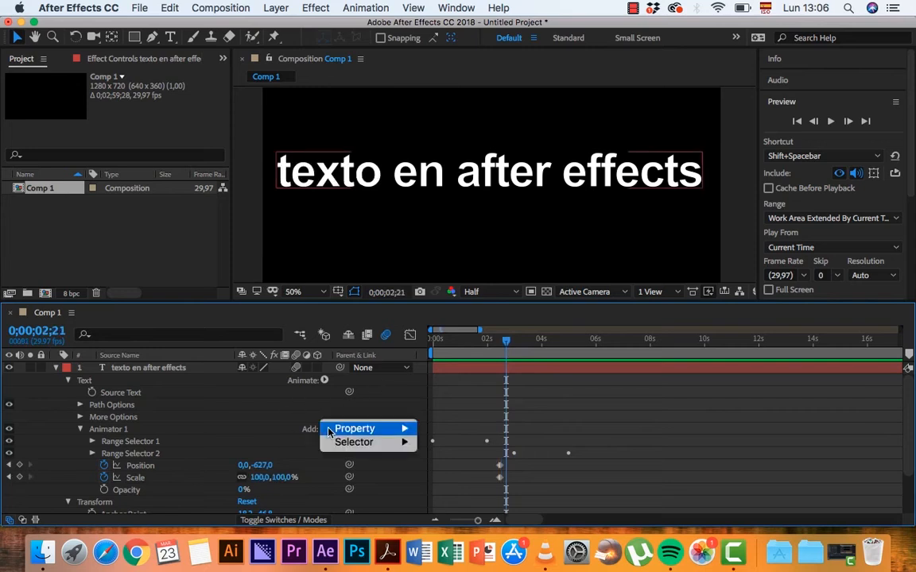
pyautogui.moveTo(366, 429)
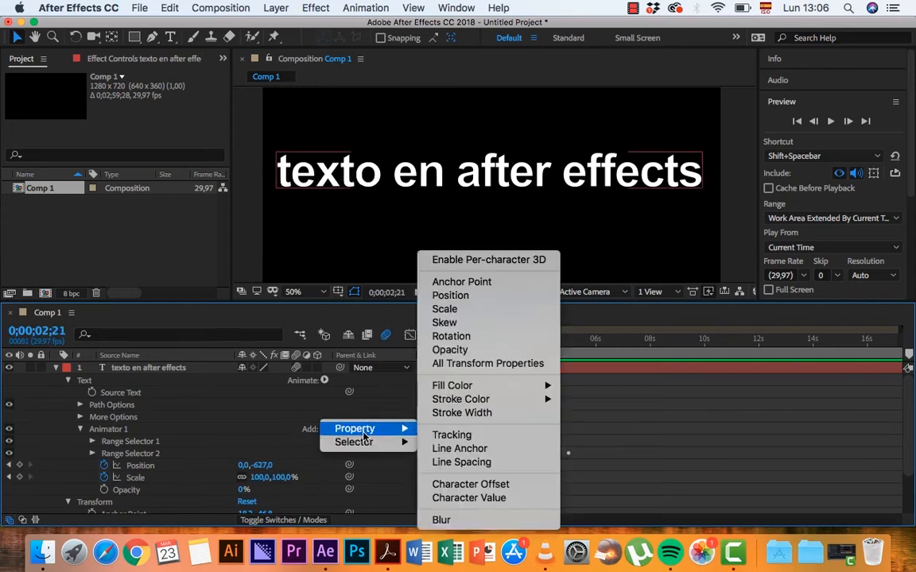
pyautogui.click(439, 520)
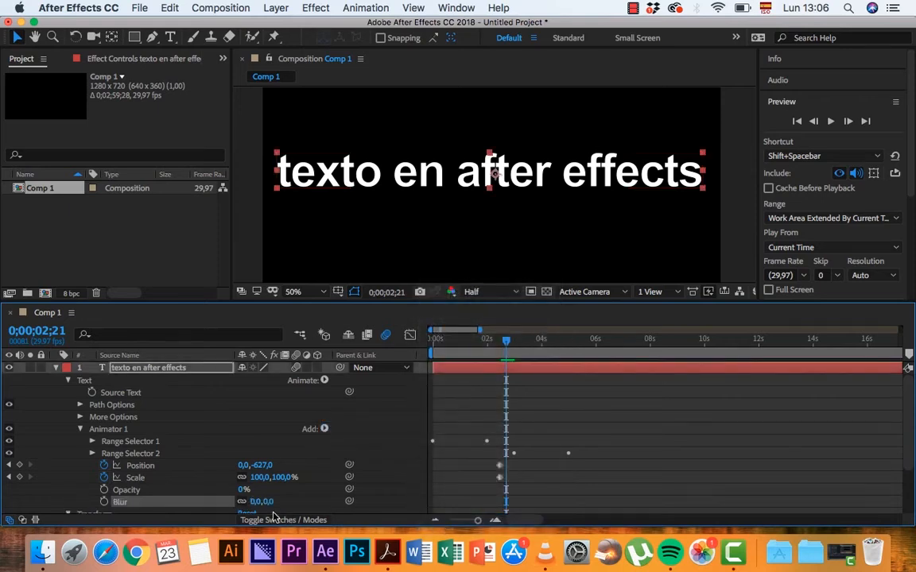
# Keyframe Animator 1's Blur at 0;00;02;13, unlink its dimensions and set the vertical blur to 82 at 0;00;02;14
pyautogui.moveTo(505, 341)
pyautogui.mouseDown()
pyautogui.moveTo(527, 343)
pyautogui.moveTo(499, 353)
pyautogui.mouseUp()
pyautogui.moveTo(466, 353); pyautogui.dragTo(492, 351)
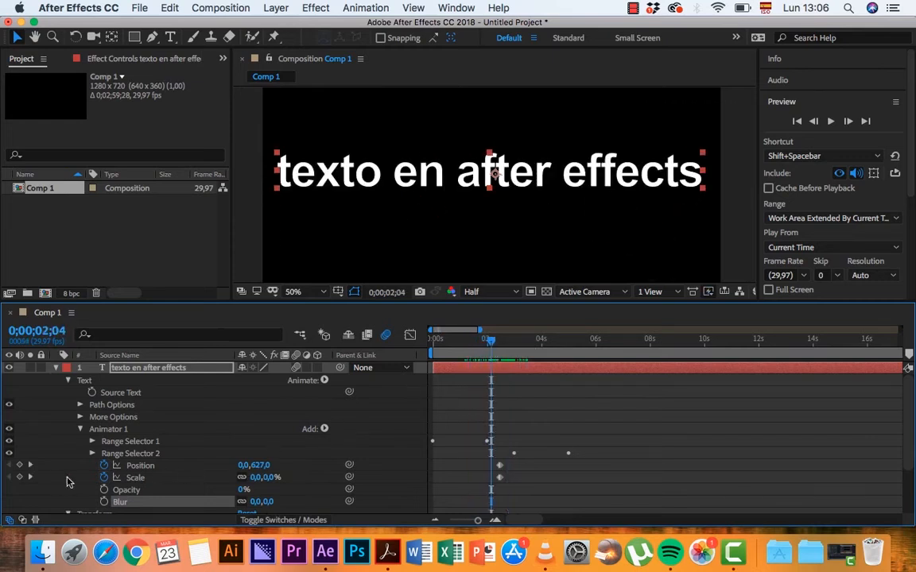
pyautogui.click(31, 466)
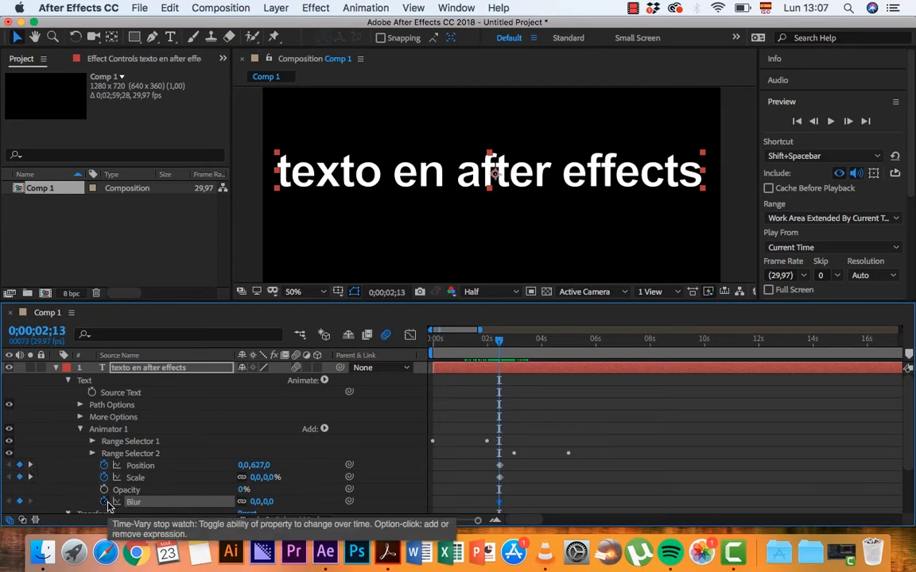
pyautogui.click(31, 478)
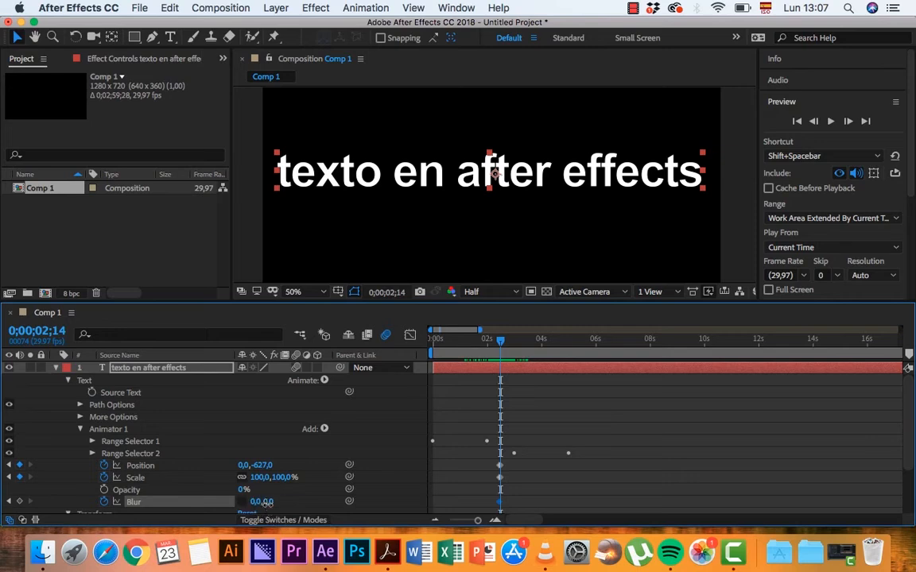
pyautogui.moveTo(262, 503); pyautogui.dragTo(324, 507)
pyautogui.moveTo(502, 347); pyautogui.dragTo(519, 347)
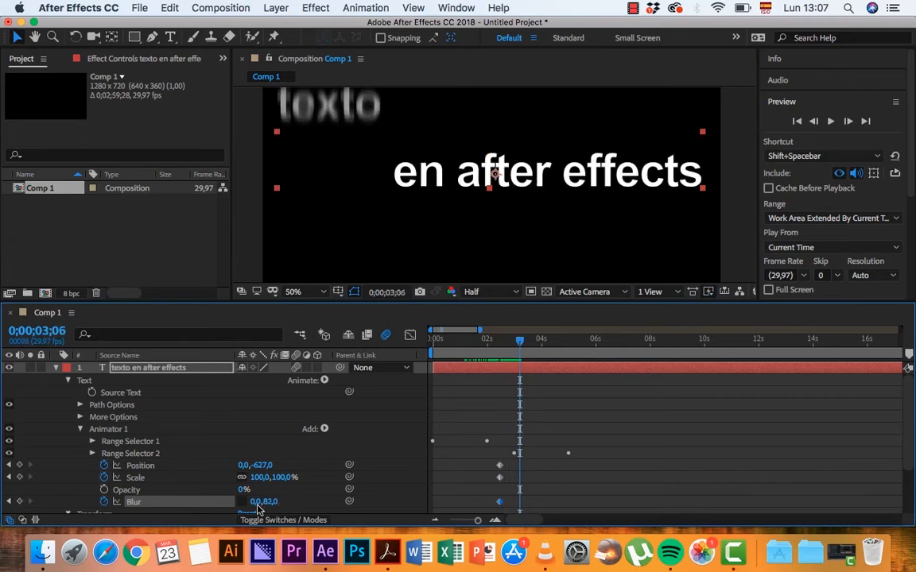
# Set the vertical Blur keyframe at 0;00;02;14 to 200 and play the animation from the beginning
pyautogui.click(11, 503)
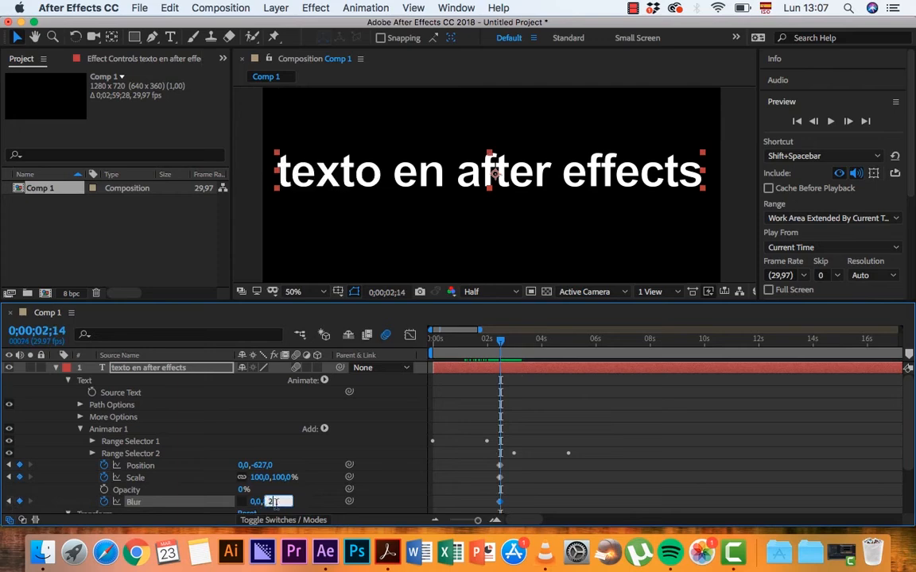
pyautogui.click(523, 326)
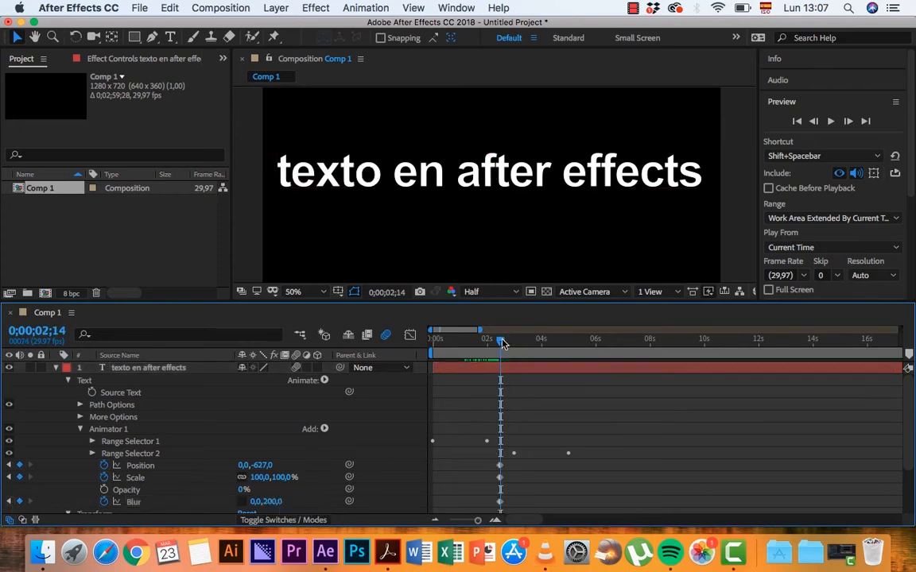
pyautogui.moveTo(502, 343); pyautogui.dragTo(430, 362)
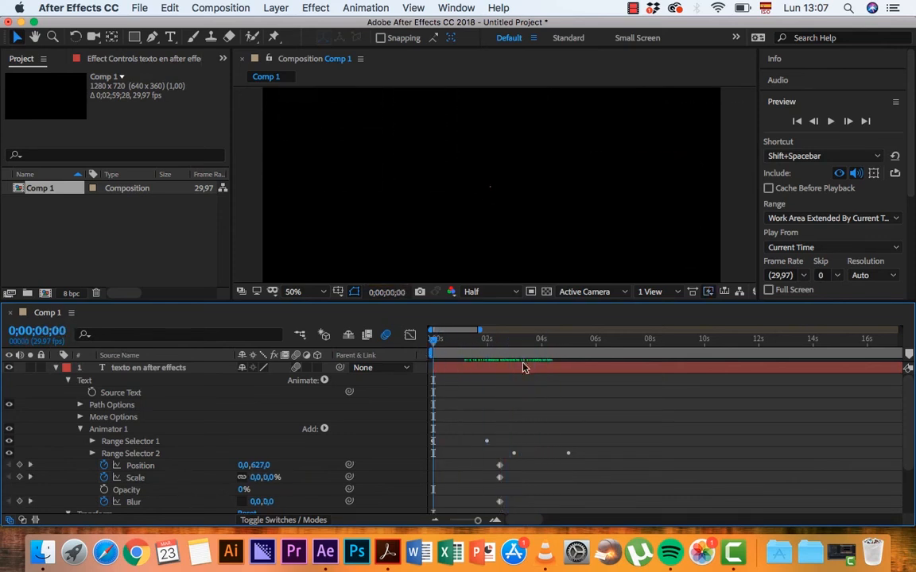
pyautogui.click(830, 124)
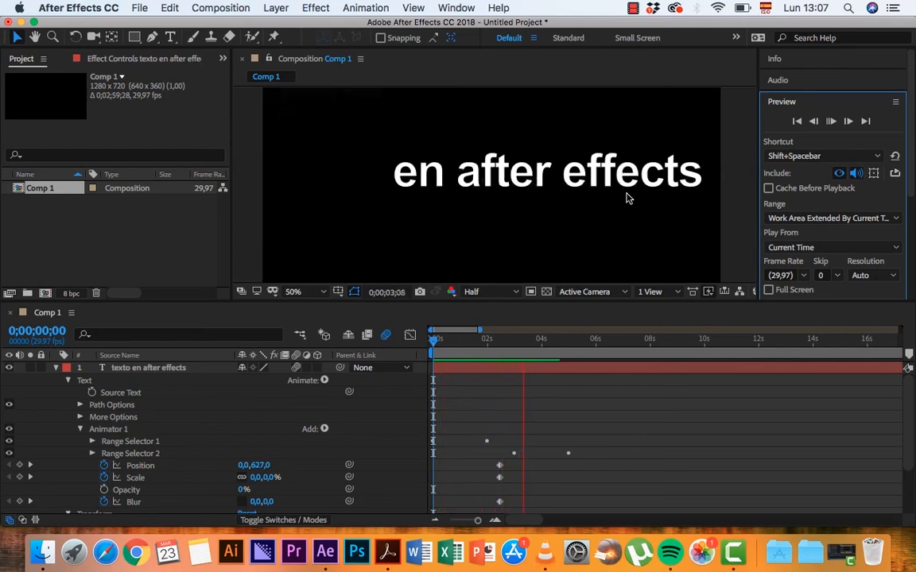
pyautogui.click(626, 198)
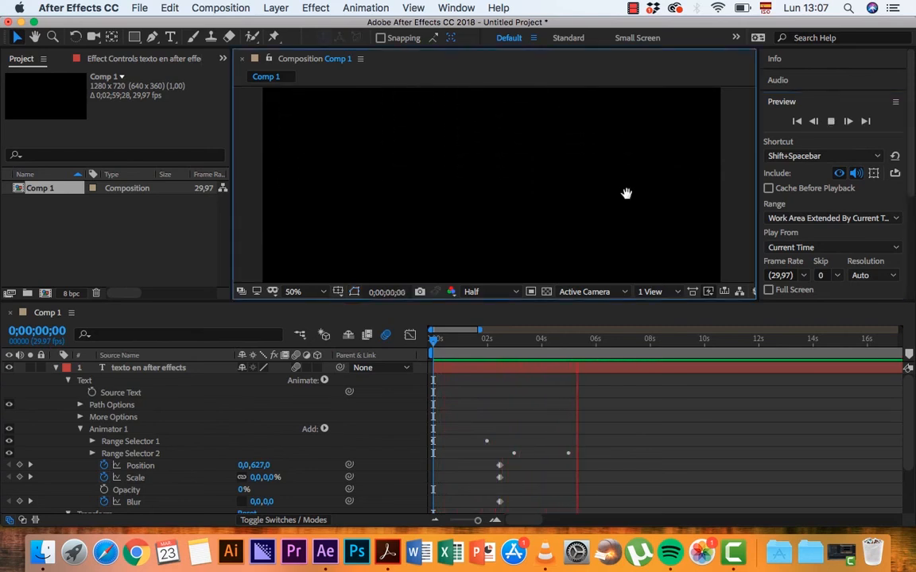
# Inspect the blurred exit around 0;00;03;06 and set the vertical Blur keyframe at 0;00;02;14 to 300
pyautogui.moveTo(586, 343); pyautogui.dragTo(520, 364)
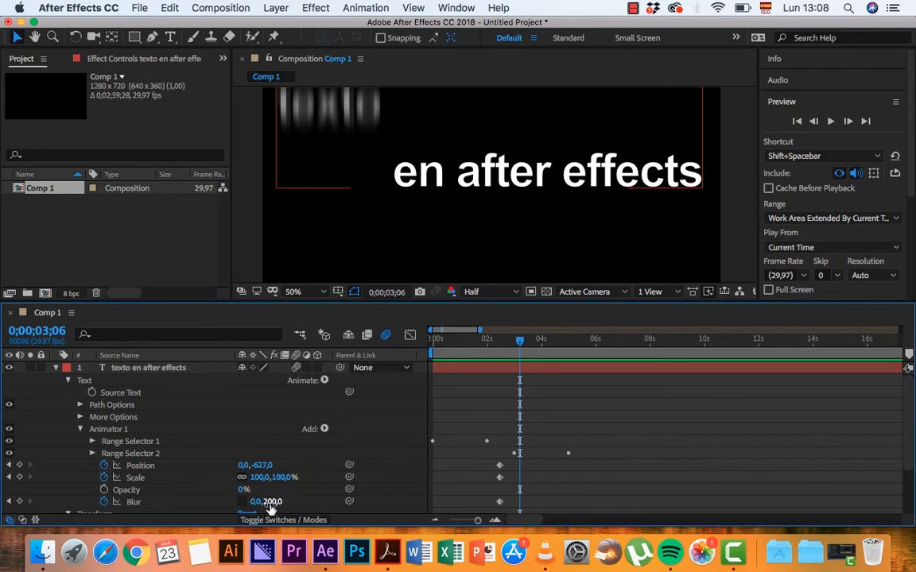
pyautogui.click(10, 502)
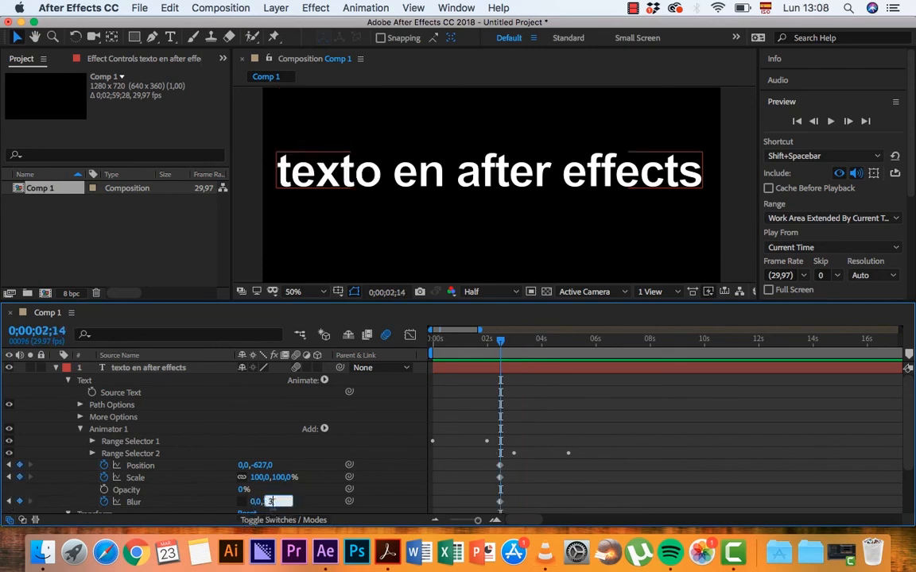
pyautogui.press('Return')
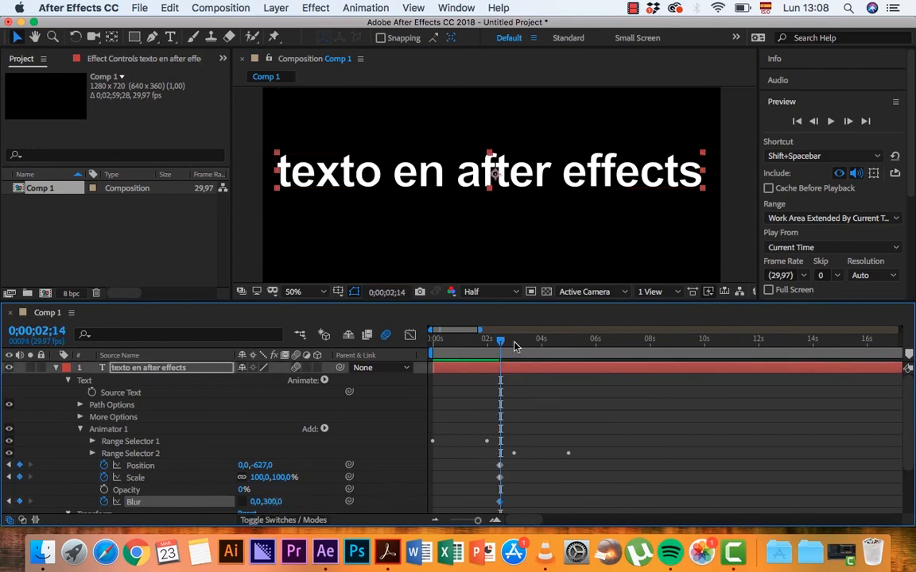
# Play the animation from the beginning to check the stronger vertical blur on the exit, and stop playback
pyautogui.moveTo(514, 347); pyautogui.dragTo(421, 351)
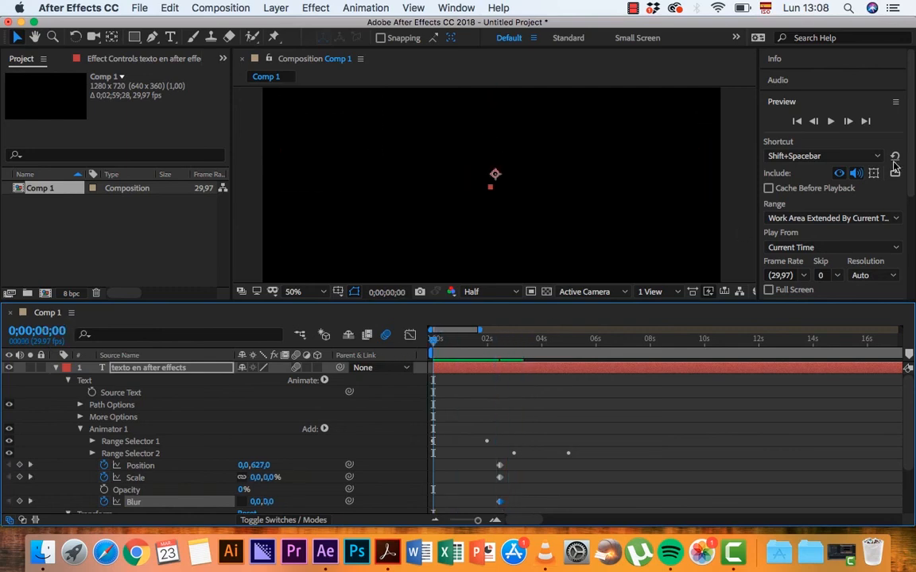
pyautogui.click(831, 120)
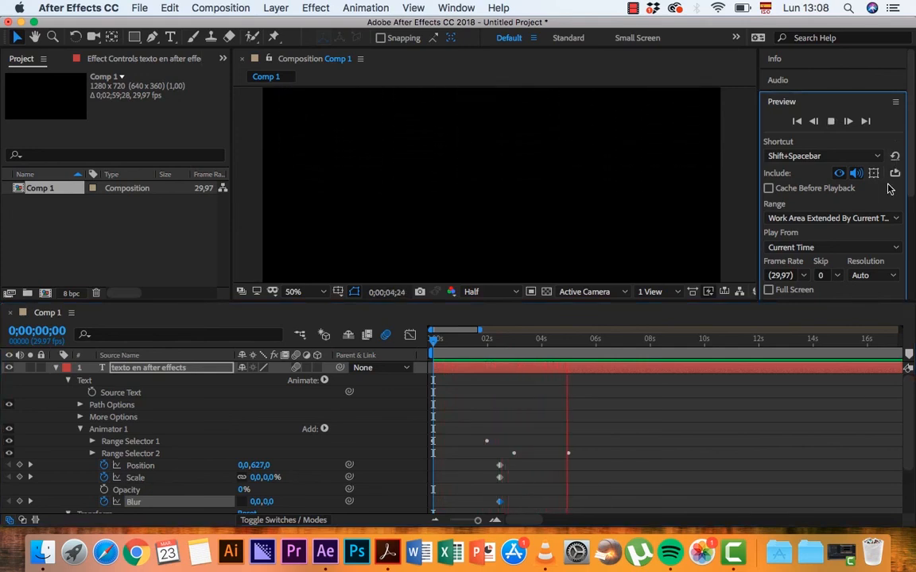
pyautogui.press('space')
pyautogui.press('space')
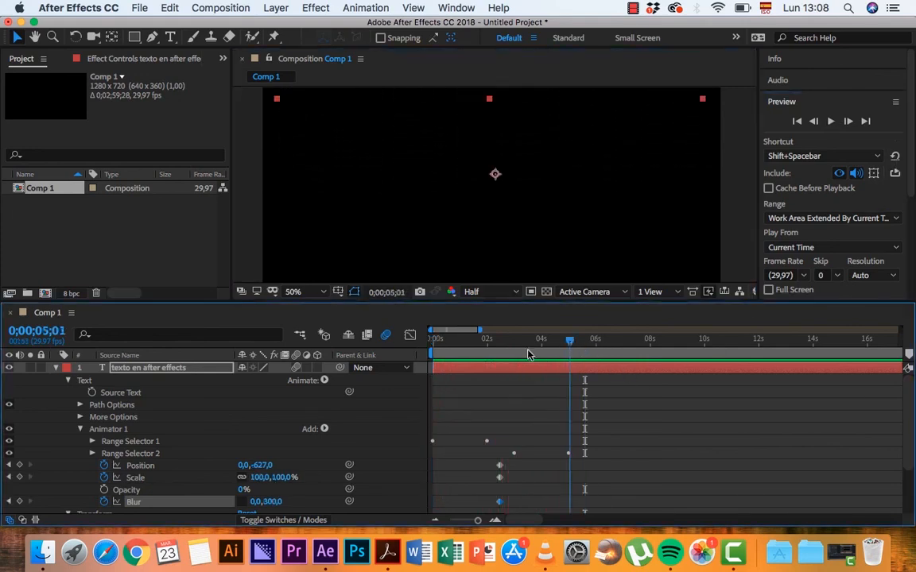